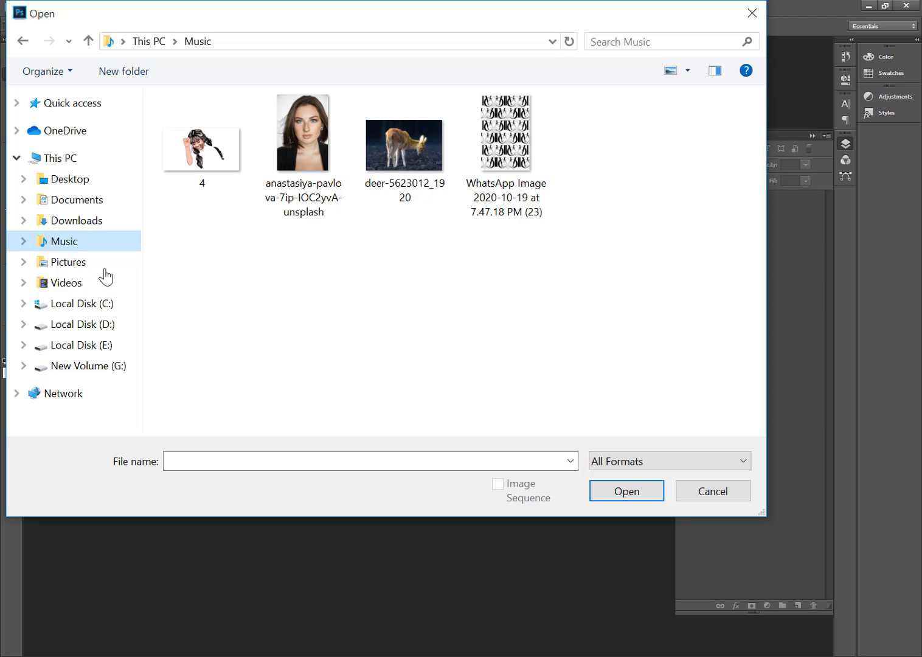
Open the woman's portrait photo from the Music folder
{"action": "left_click", "coordinate": [285, 138]}
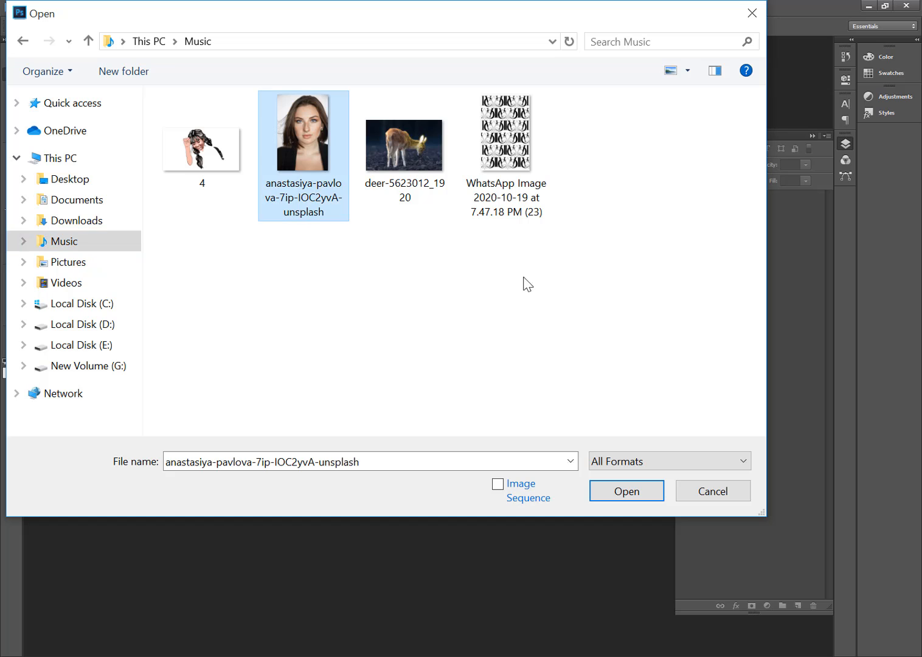
{"action": "left_click", "coordinate": [628, 494]}
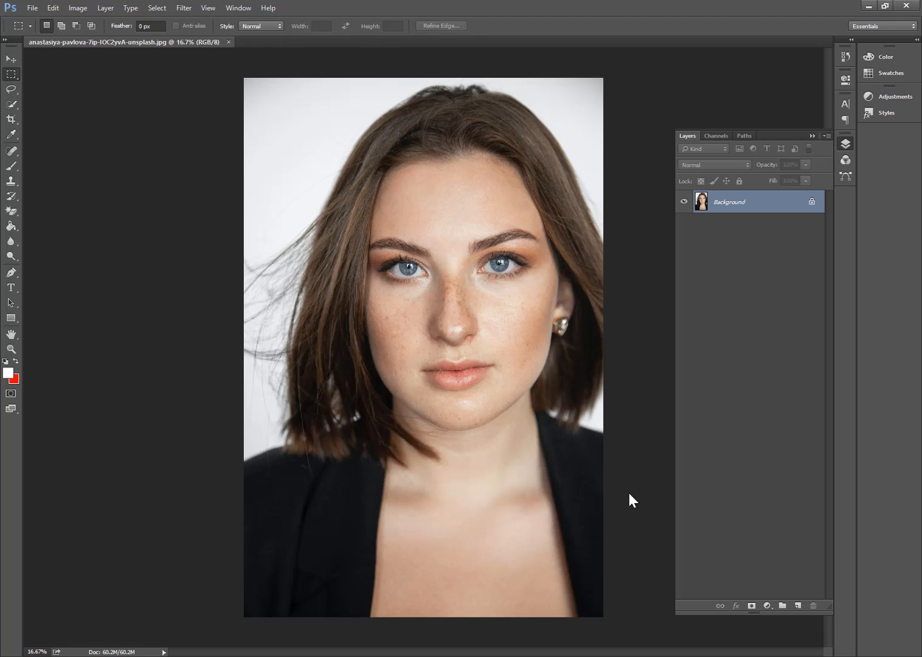
Unlock the Background layer and duplicate it as a second layer above the original
{"action": "left_click", "coordinate": [812, 201]}
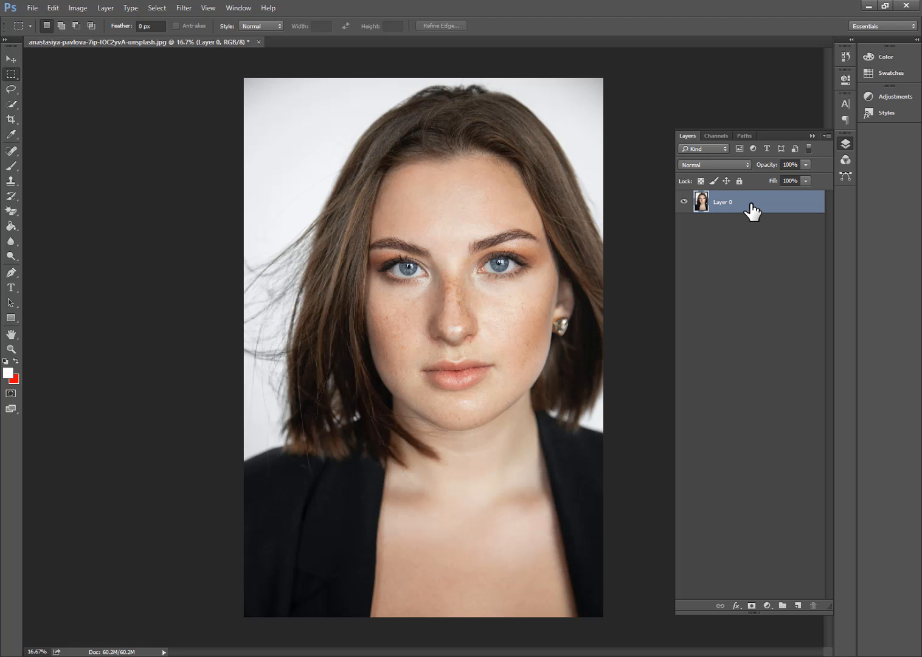
{"action": "left_click_drag", "start_coordinate": [752, 210], "coordinate": [799, 605]}
{"action": "left_click_drag", "start_coordinate": [758, 202], "coordinate": [798, 606]}
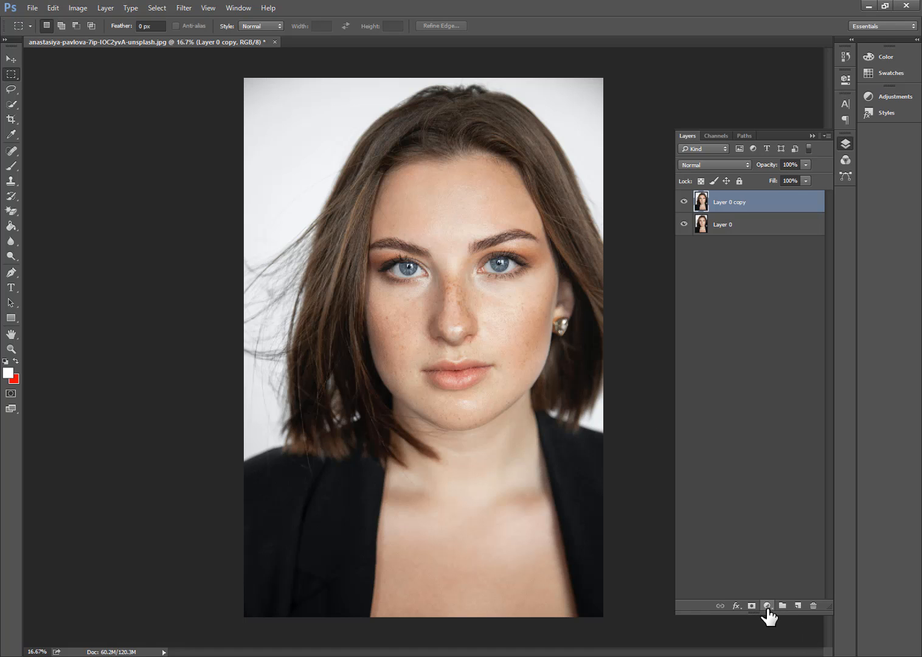
Add a Hue/Saturation adjustment layer above the duplicate and set its saturation to -100
{"action": "left_click", "coordinate": [767, 606]}
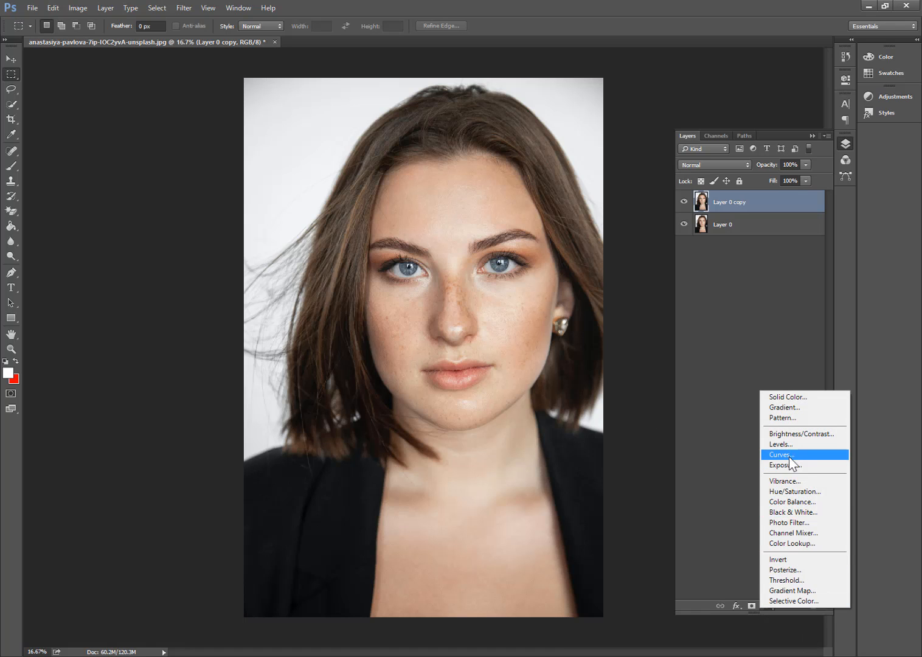
{"action": "left_click", "coordinate": [791, 490]}
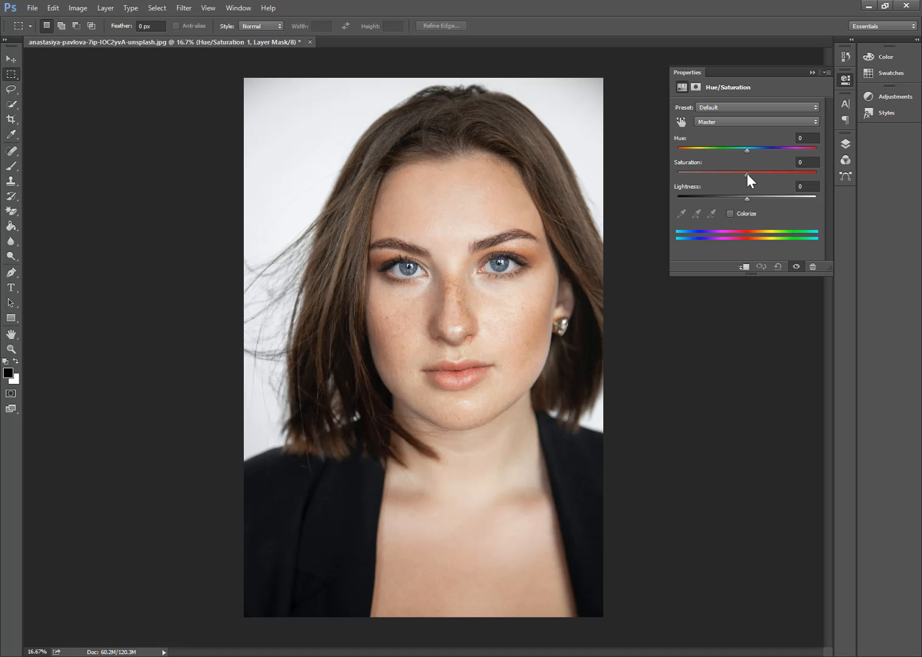
{"action": "left_click_drag", "start_coordinate": [744, 173], "coordinate": [665, 176]}
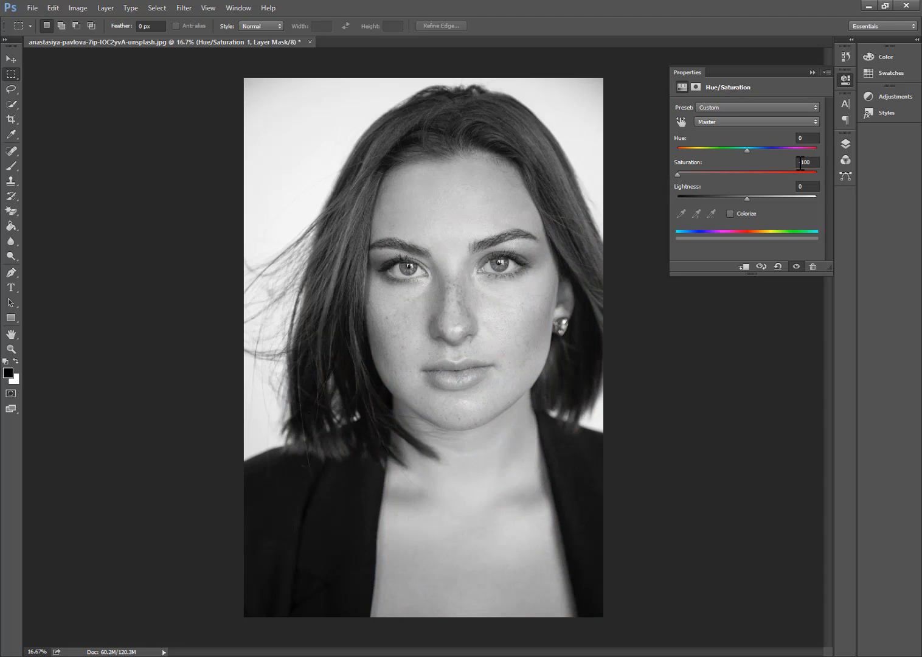
{"action": "left_click", "coordinate": [812, 72]}
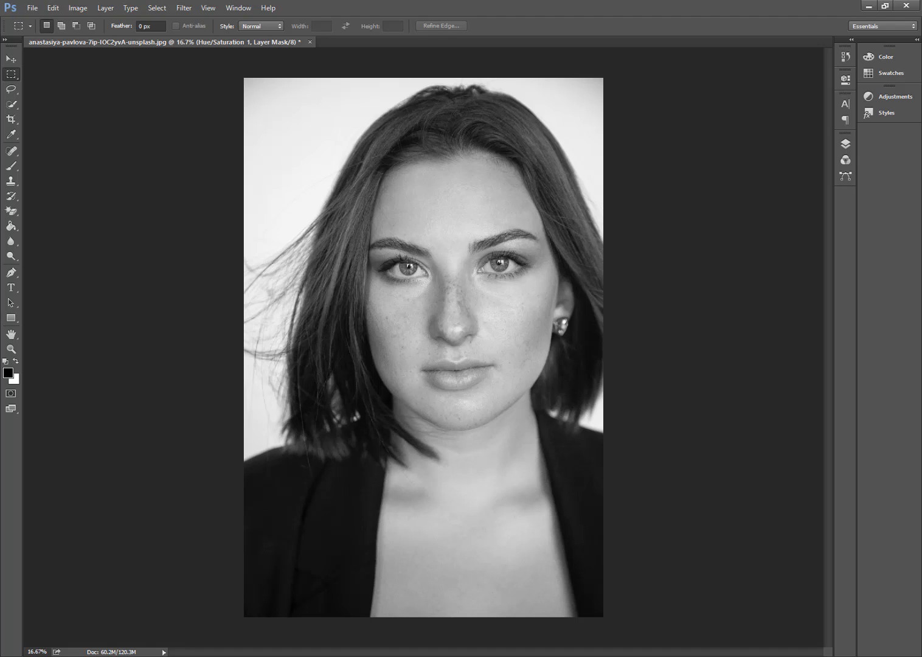
Set the blend mode of Layer 0 copy to Color Dodge and invert that layer's colors
{"action": "left_click", "coordinate": [845, 144]}
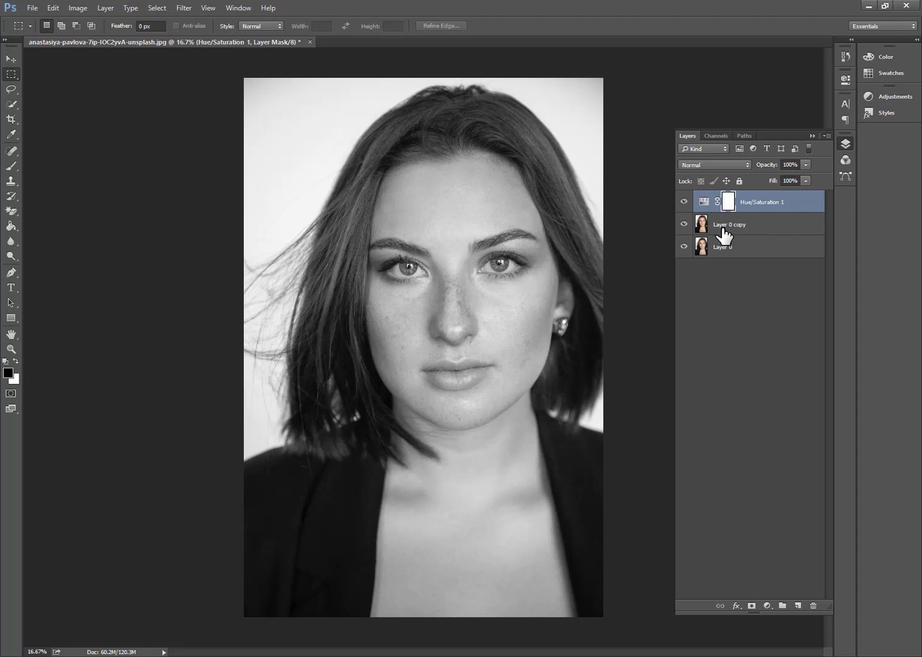
{"action": "left_click", "coordinate": [745, 225]}
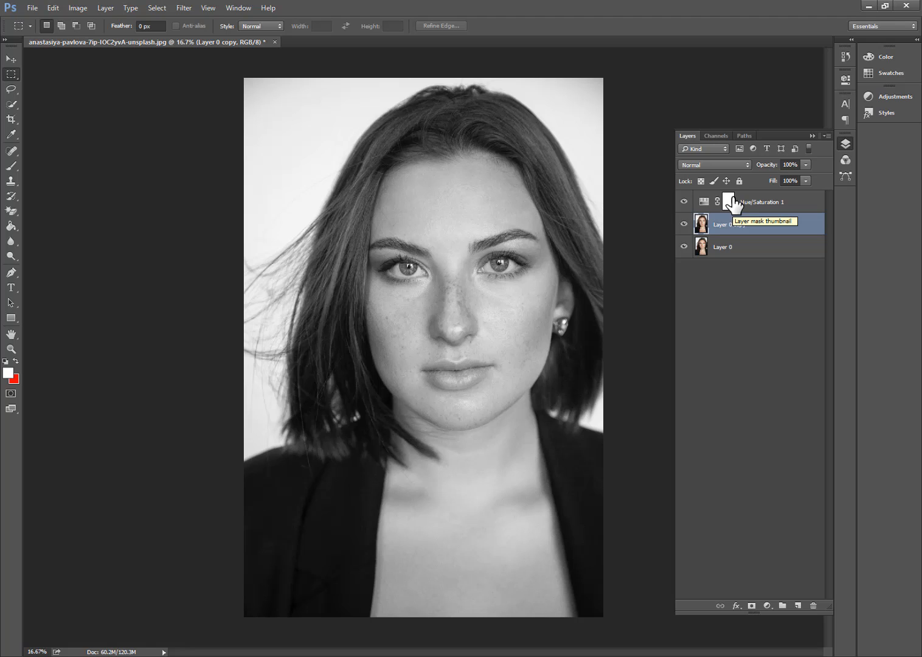
{"action": "left_click", "coordinate": [735, 165]}
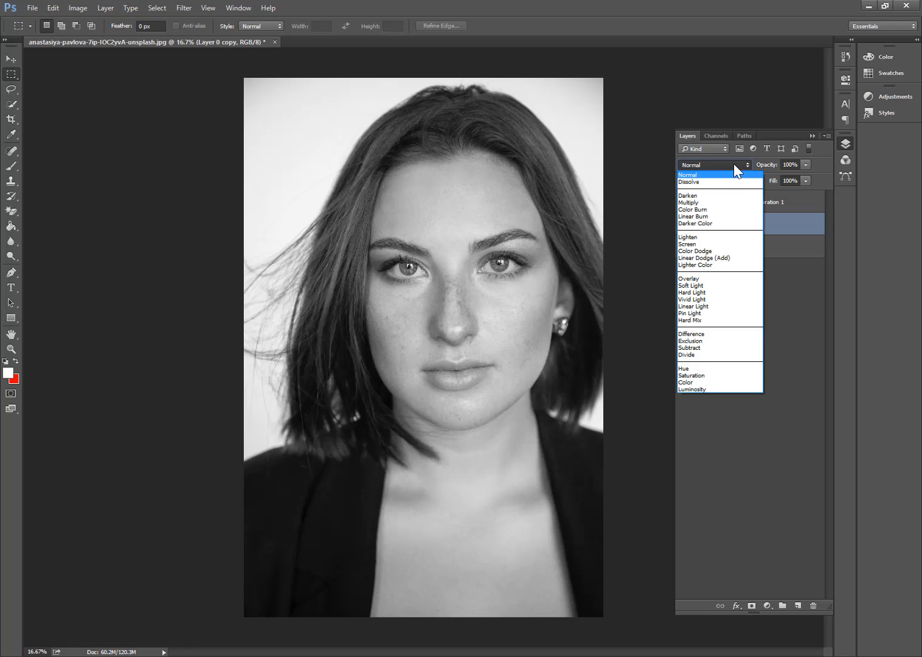
{"action": "left_click", "coordinate": [704, 250]}
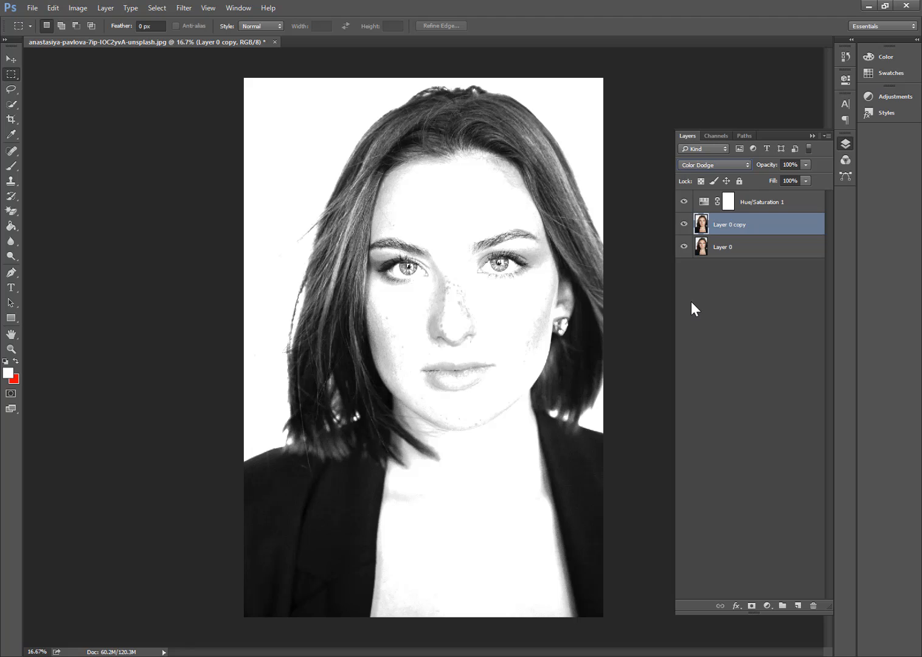
{"action": "key", "text": "ctrl+i"}
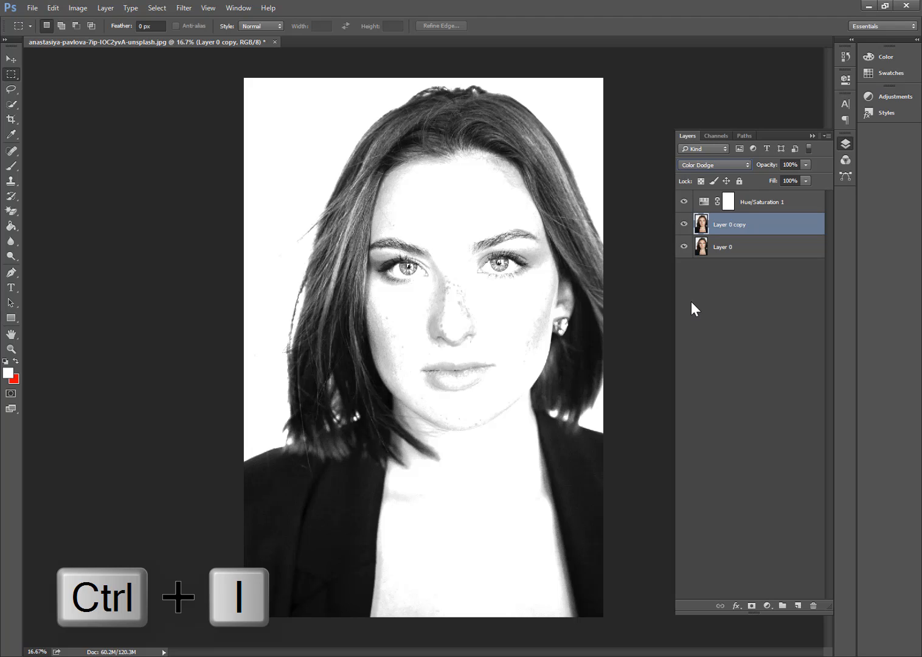
{"action": "key", "text": "ctrl+i"}
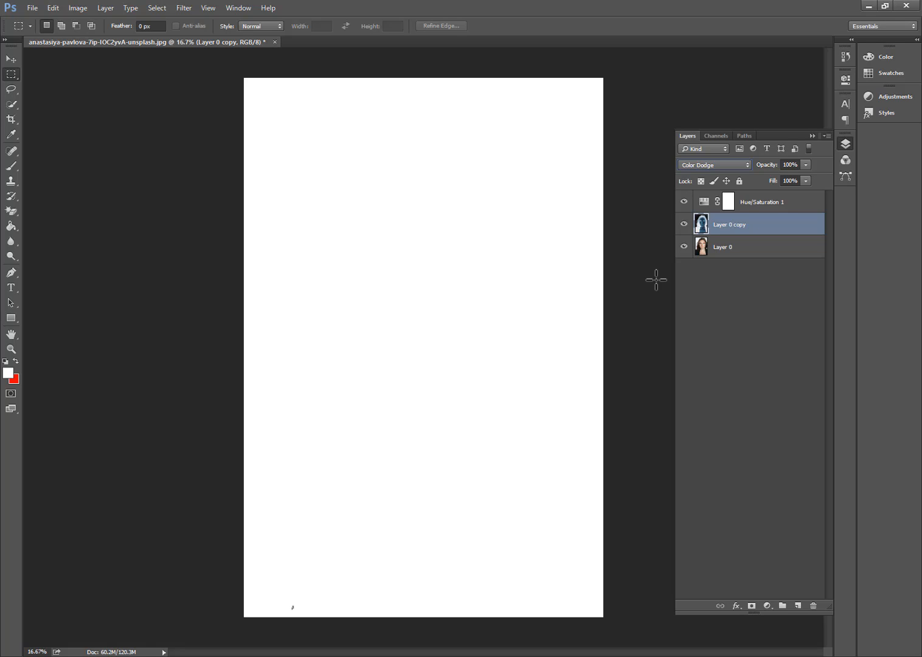
Apply a Gaussian Blur with a radius of 27.8 pixels to the inverted Layer 0 copy
{"action": "left_click", "coordinate": [176, 10]}
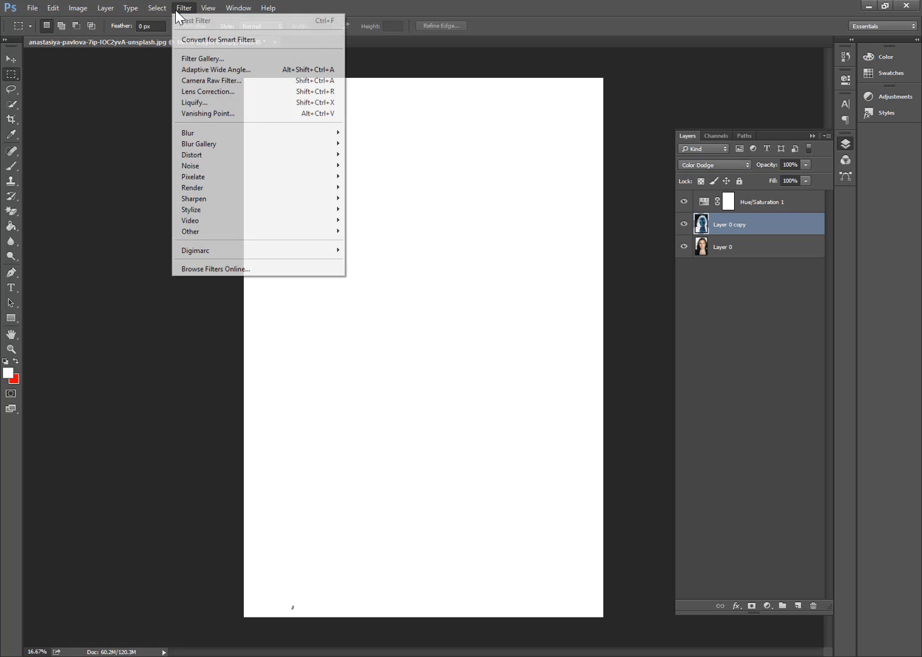
{"action": "mouse_move", "coordinate": [235, 134]}
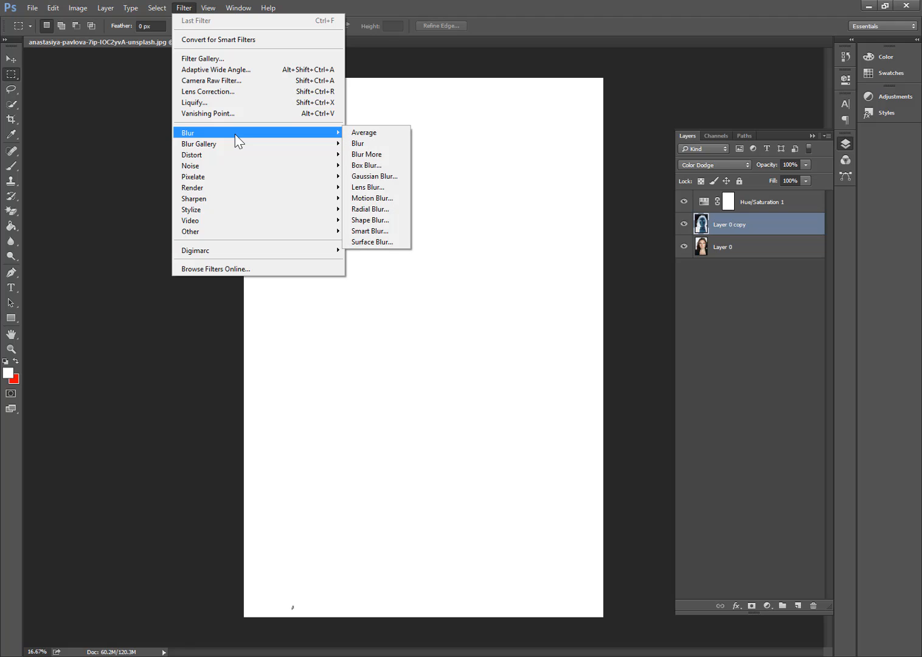
{"action": "left_click", "coordinate": [390, 177]}
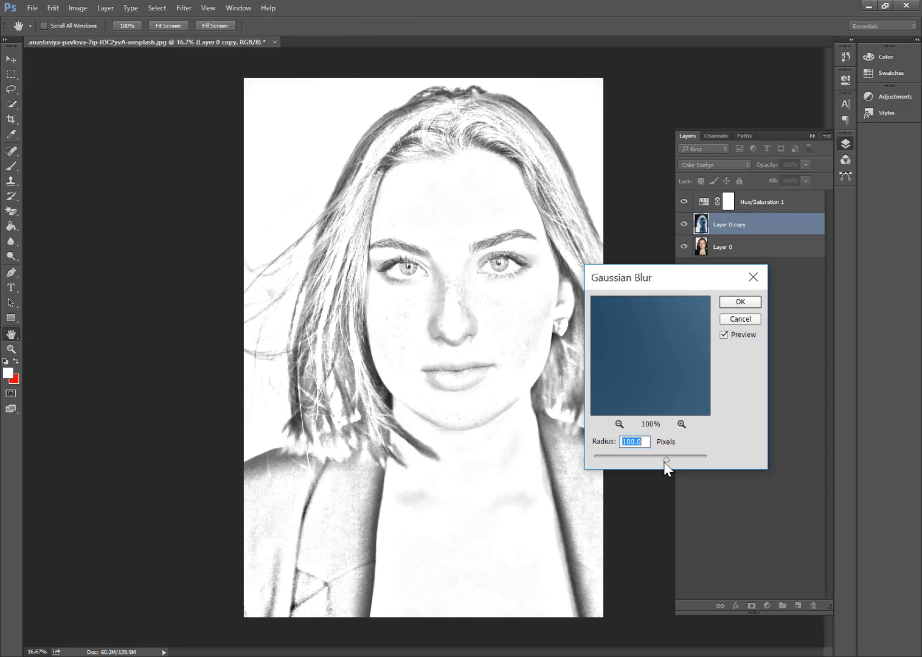
{"action": "mouse_move", "coordinate": [663, 461]}
{"action": "left_mouse_down"}
{"action": "mouse_move", "coordinate": [624, 457]}
{"action": "mouse_move", "coordinate": [659, 456]}
{"action": "mouse_move", "coordinate": [644, 459]}
{"action": "left_mouse_up"}
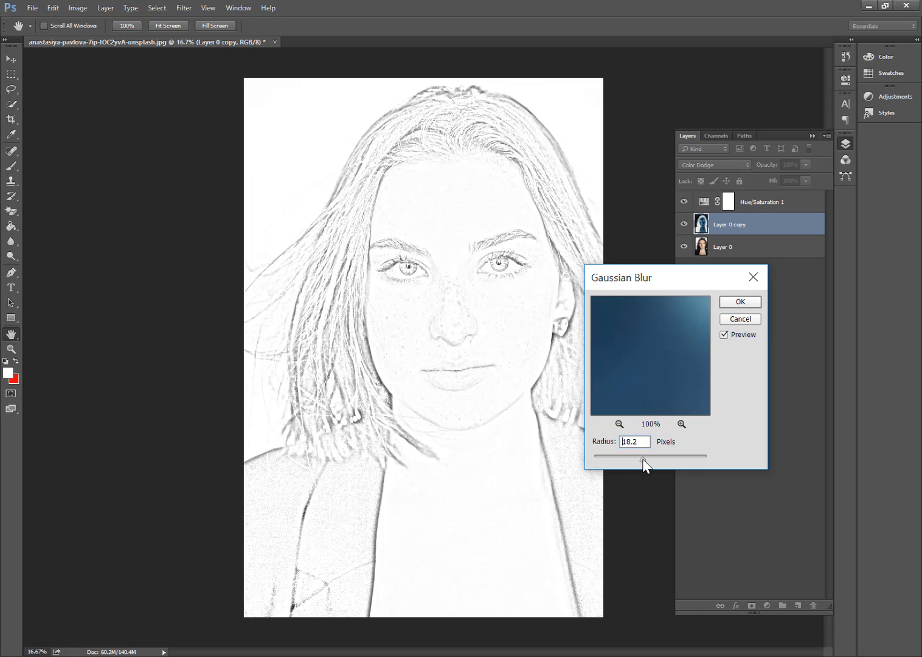
{"action": "left_click_drag", "start_coordinate": [648, 458], "coordinate": [647, 458]}
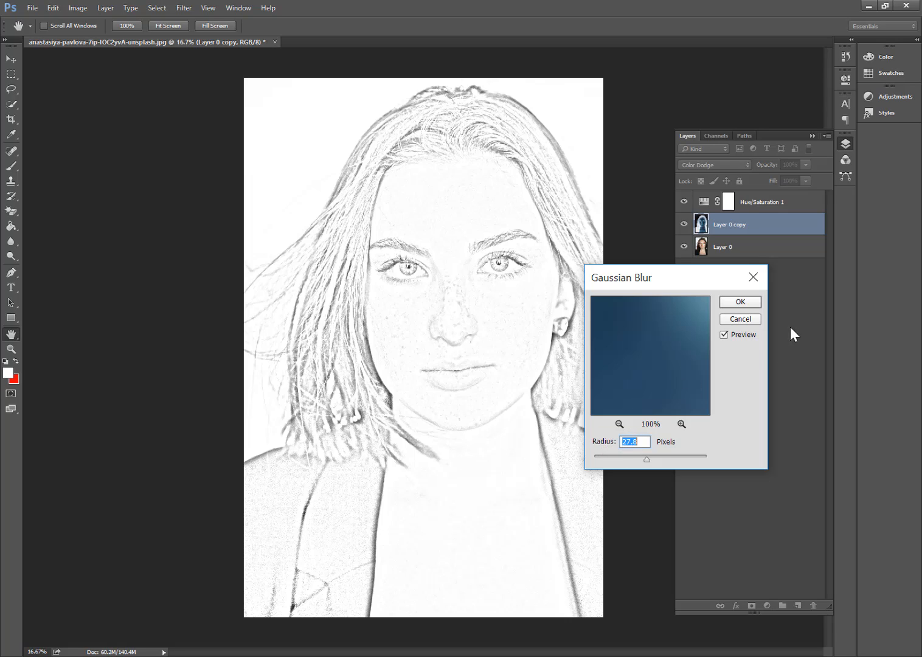
{"action": "left_click", "coordinate": [733, 303]}
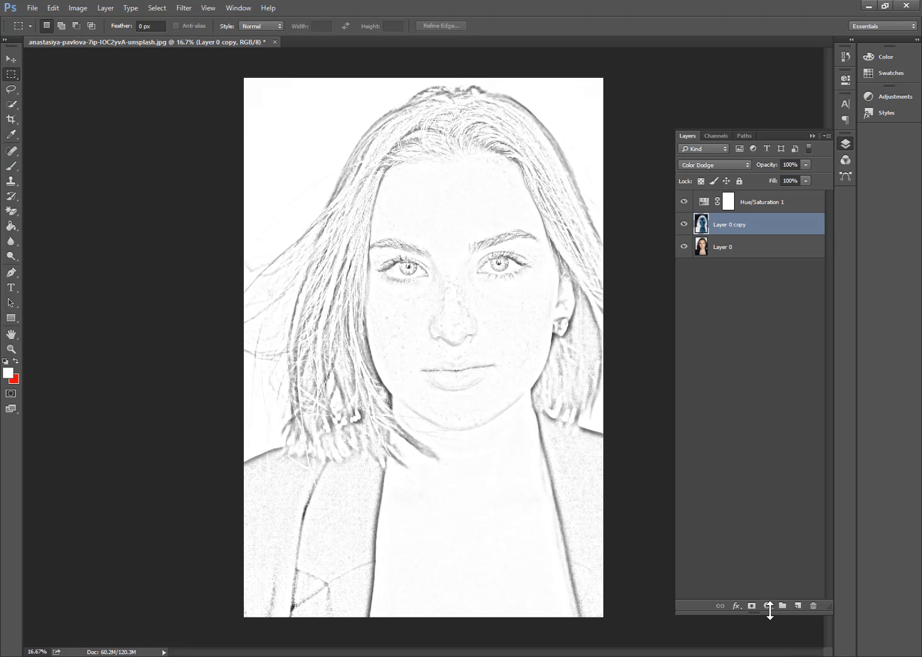
Add a Levels adjustment layer above Layer 0 copy and raise its black input level strongly to darken the sketch lines
{"action": "left_click", "coordinate": [767, 605]}
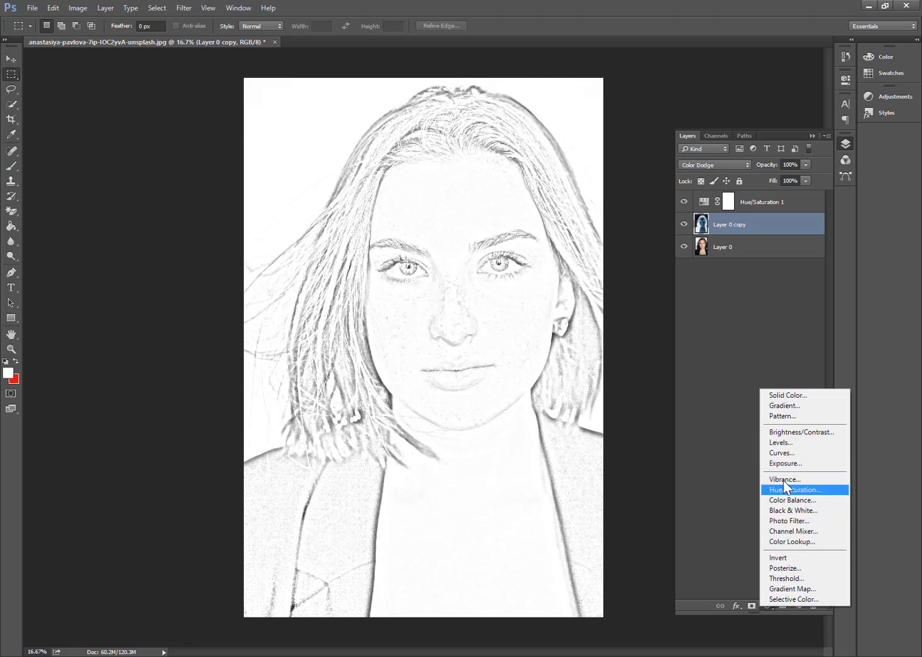
{"action": "left_click", "coordinate": [787, 444]}
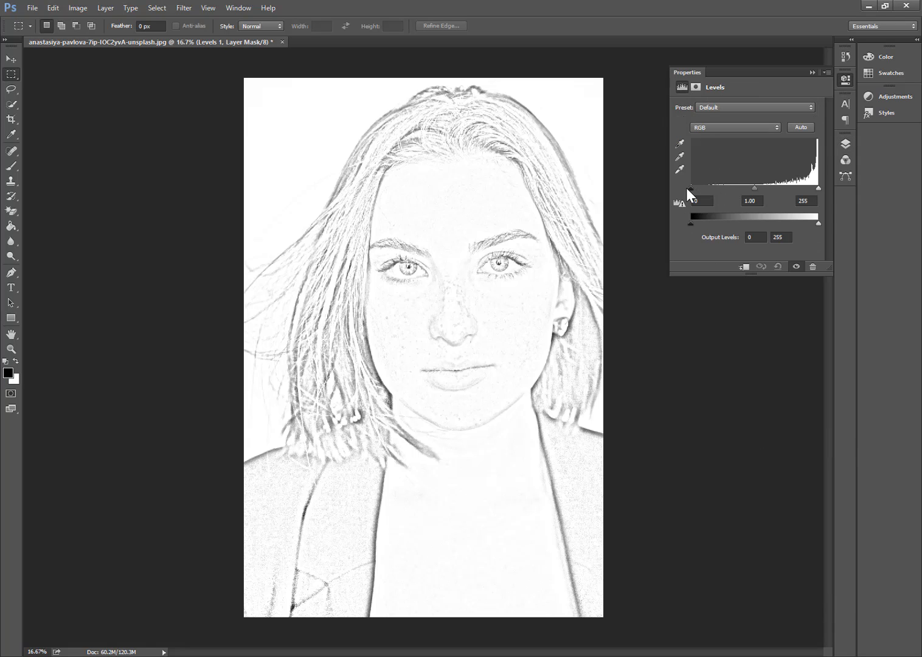
{"action": "left_click_drag", "start_coordinate": [689, 189], "coordinate": [741, 189]}
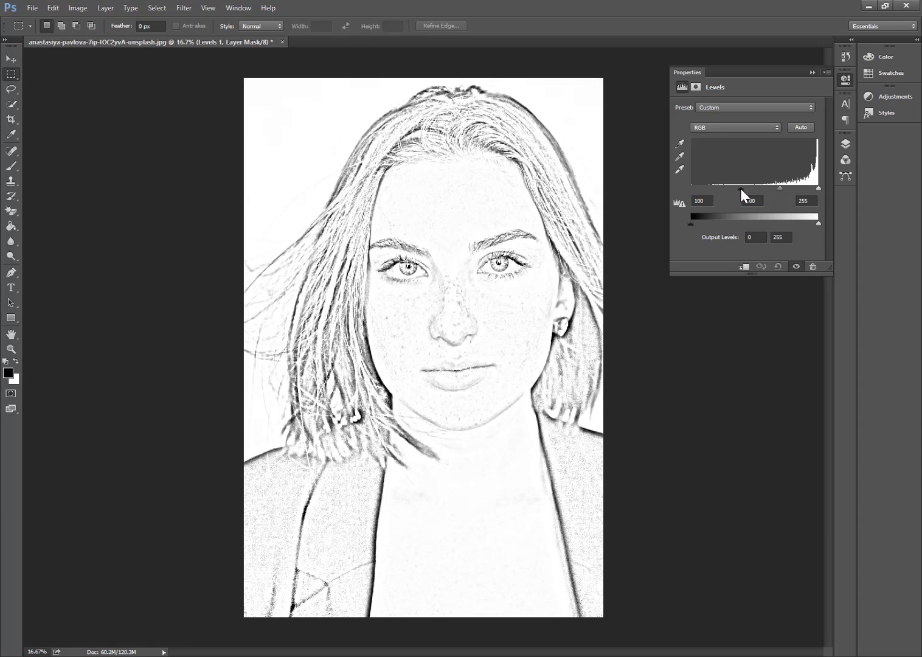
{"action": "left_click_drag", "start_coordinate": [741, 189], "coordinate": [735, 192]}
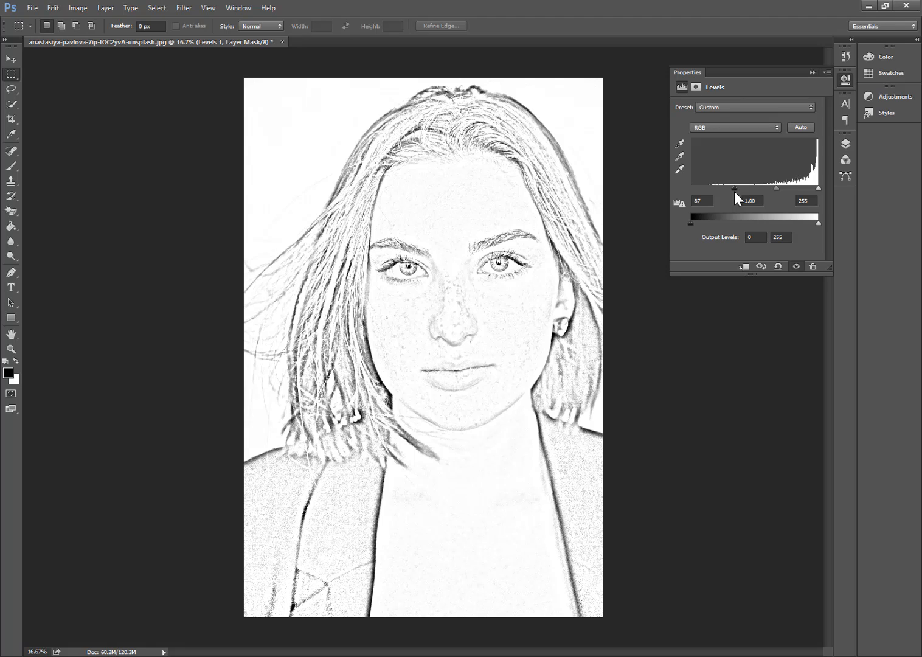
{"action": "left_click_drag", "start_coordinate": [735, 192], "coordinate": [752, 191]}
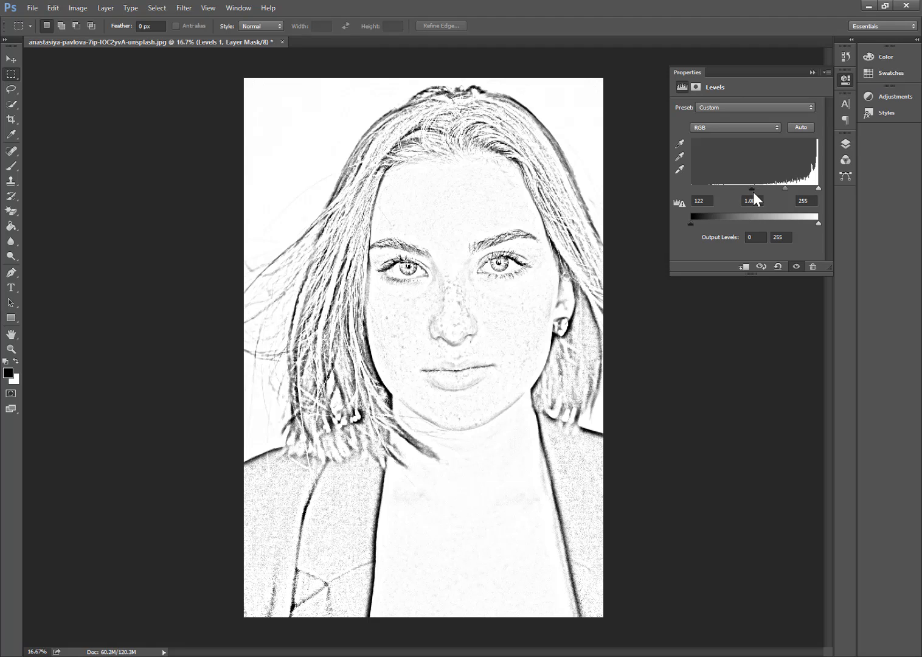
{"action": "left_click_drag", "start_coordinate": [752, 190], "coordinate": [782, 191]}
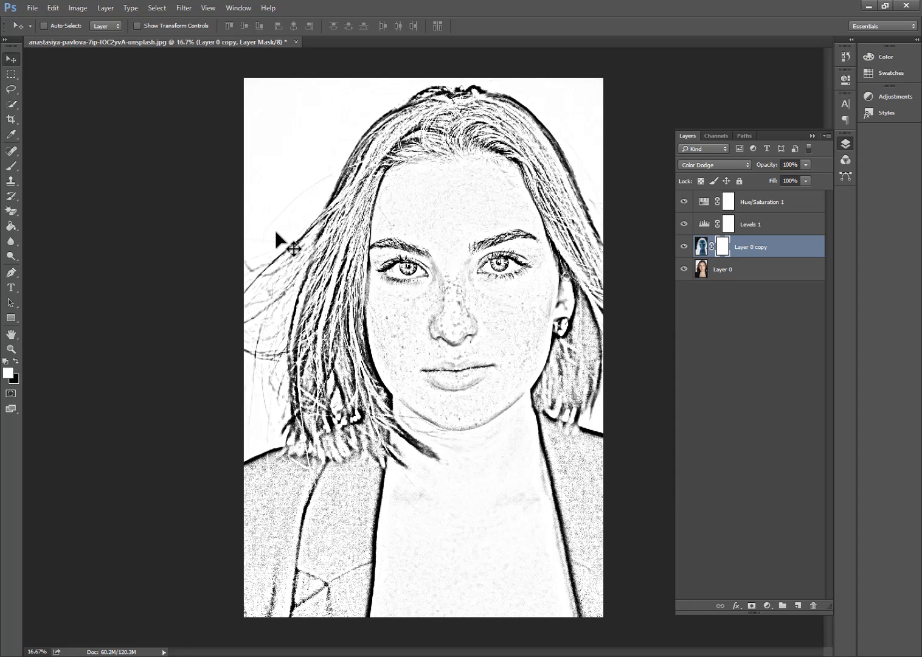
{"action": "key", "text": "ctrl+minus"}
{"action": "key", "text": "ctrl+minus"}
{"action": "key", "text": "ctrl+minus"}
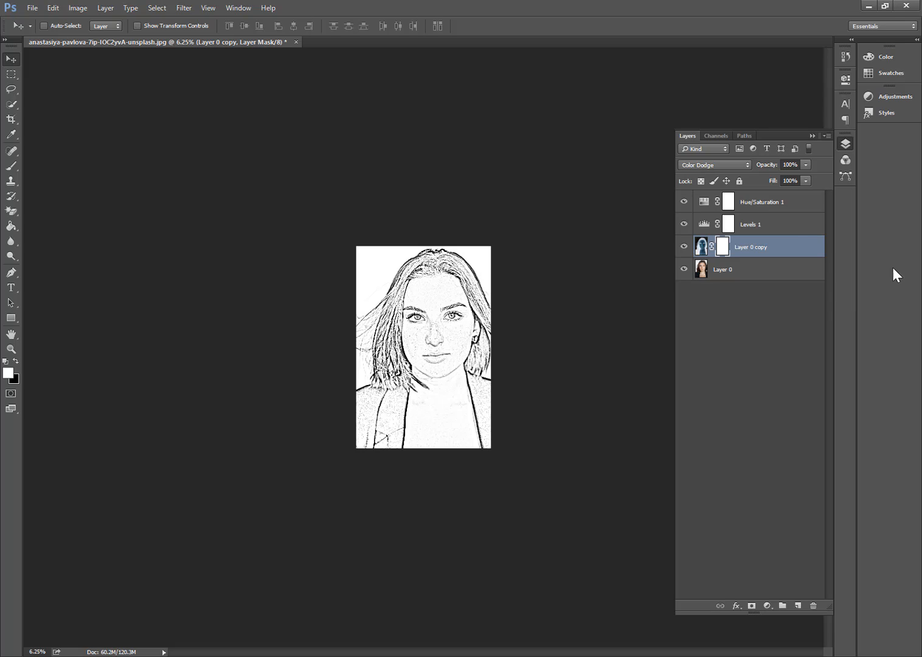
{"action": "left_click", "coordinate": [771, 206]}
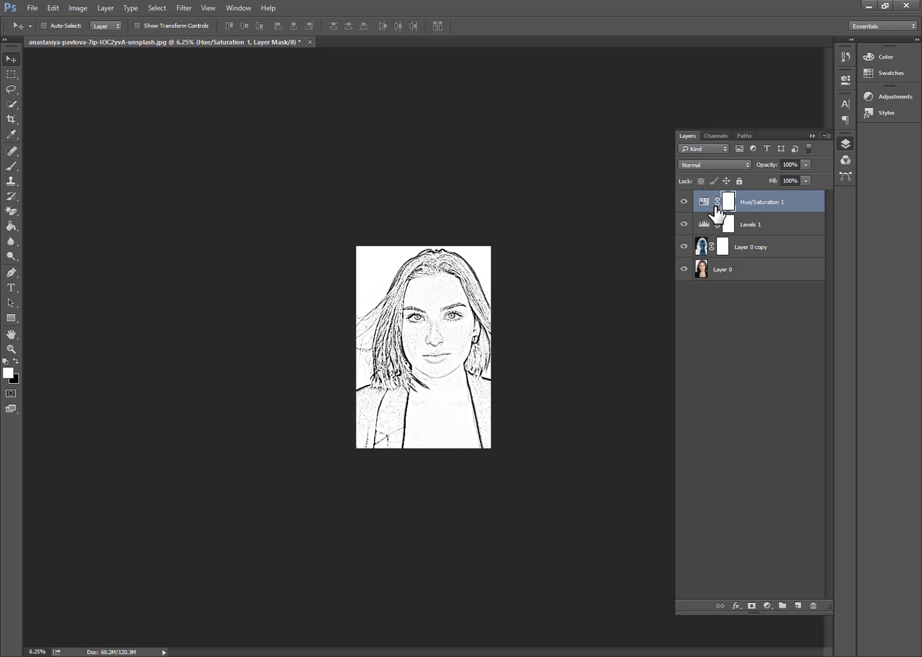
{"action": "left_click", "coordinate": [698, 655]}
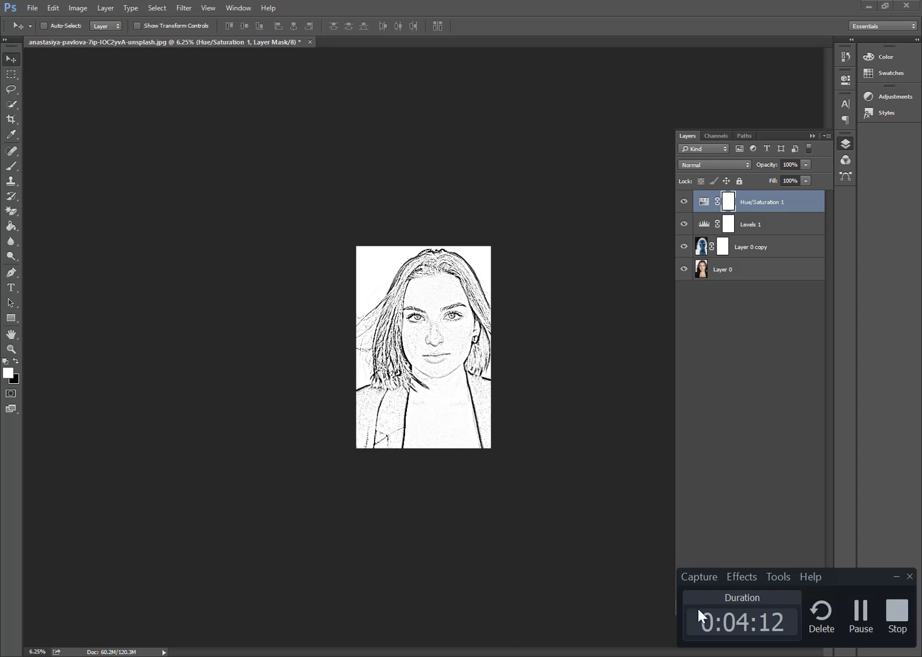